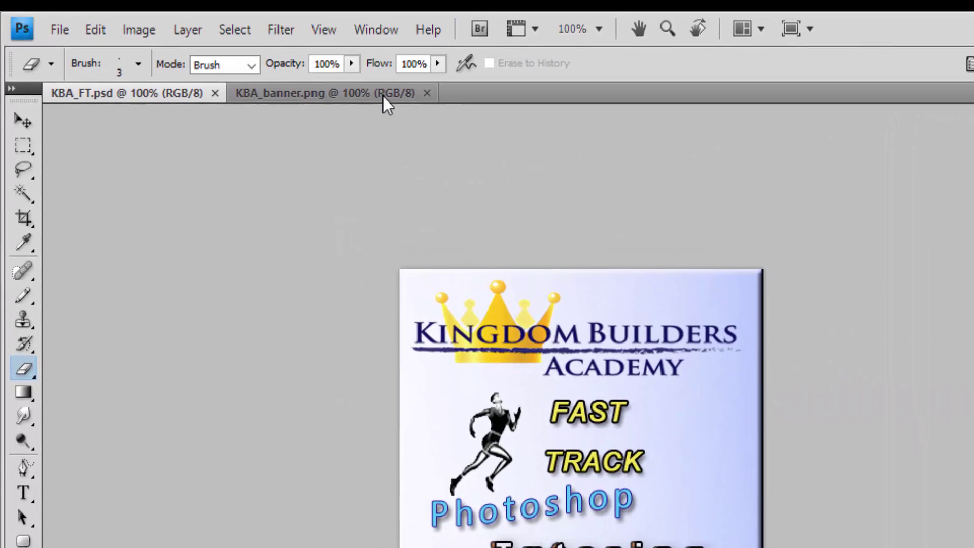
click(375, 26)
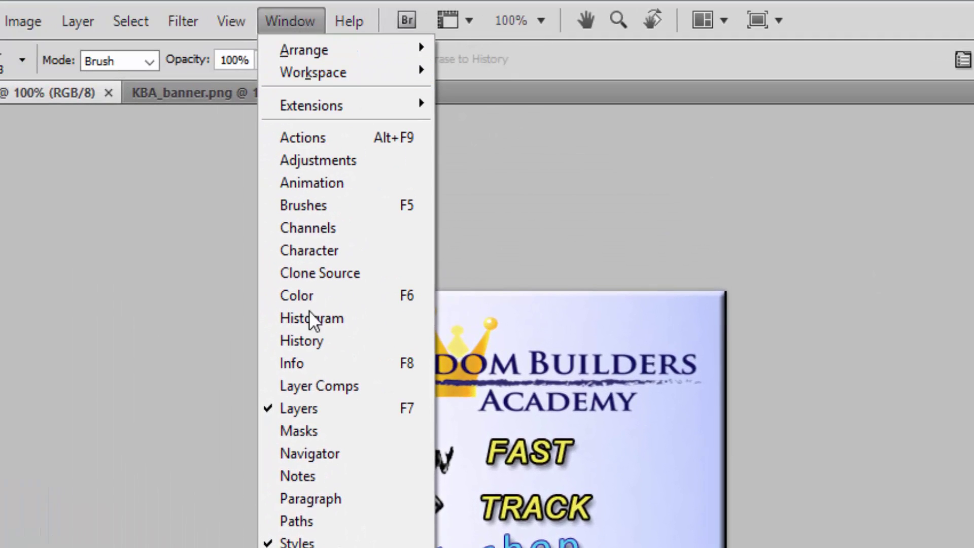
click(753, 229)
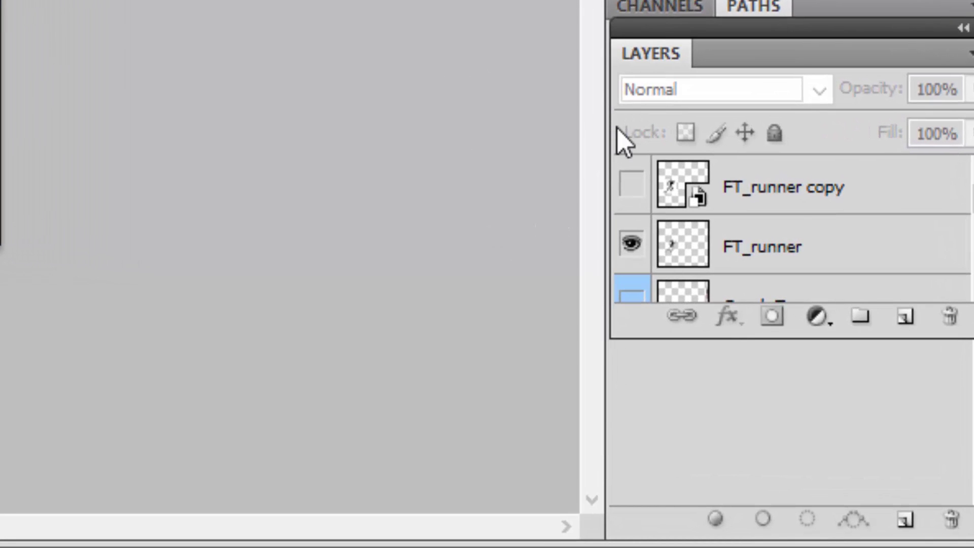
Step: Select the FT_runner layer and toggle its visibility off and back on
click(806, 209)
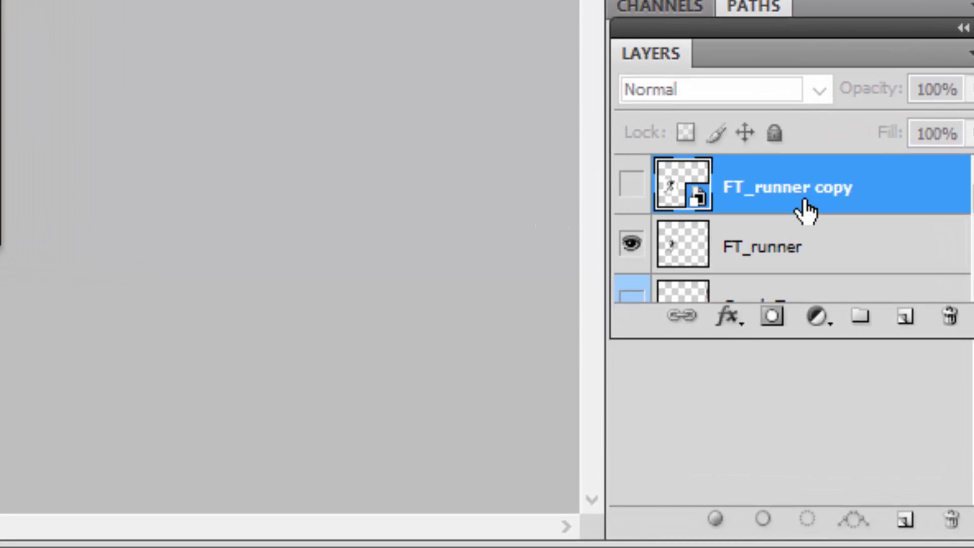
click(785, 256)
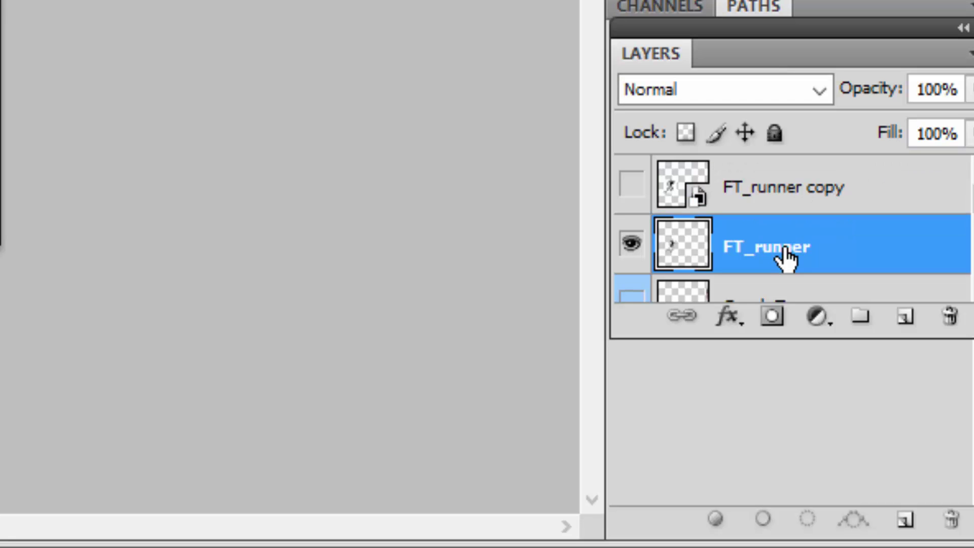
click(632, 246)
click(633, 247)
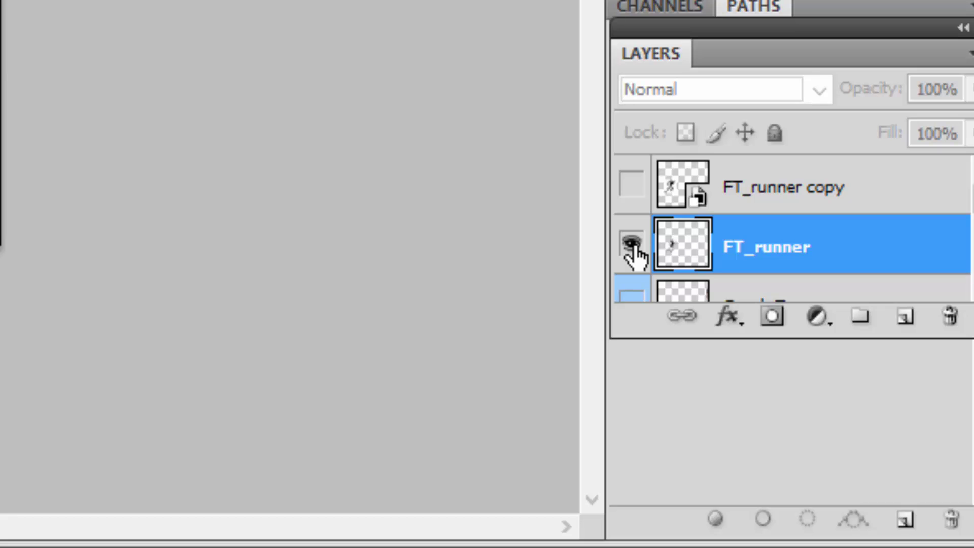
click(633, 246)
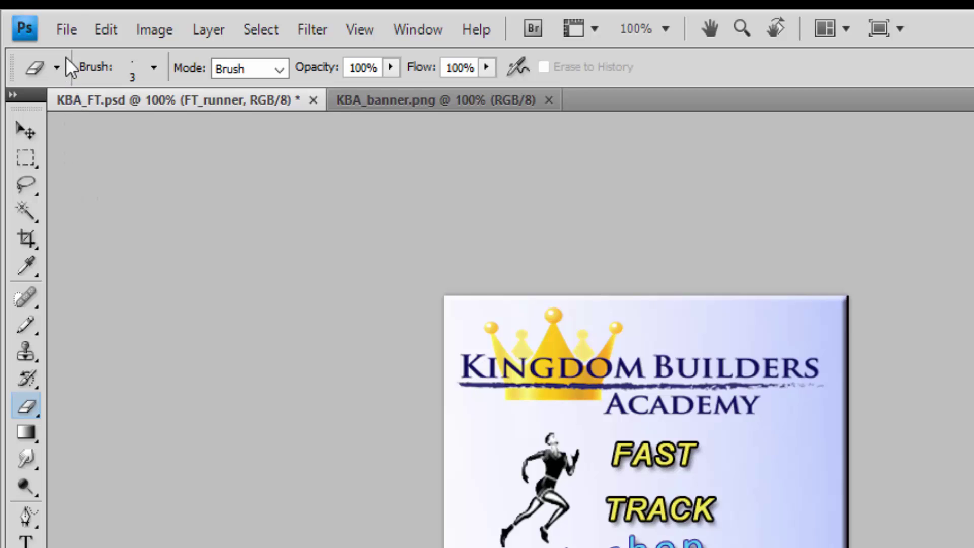
click(60, 28)
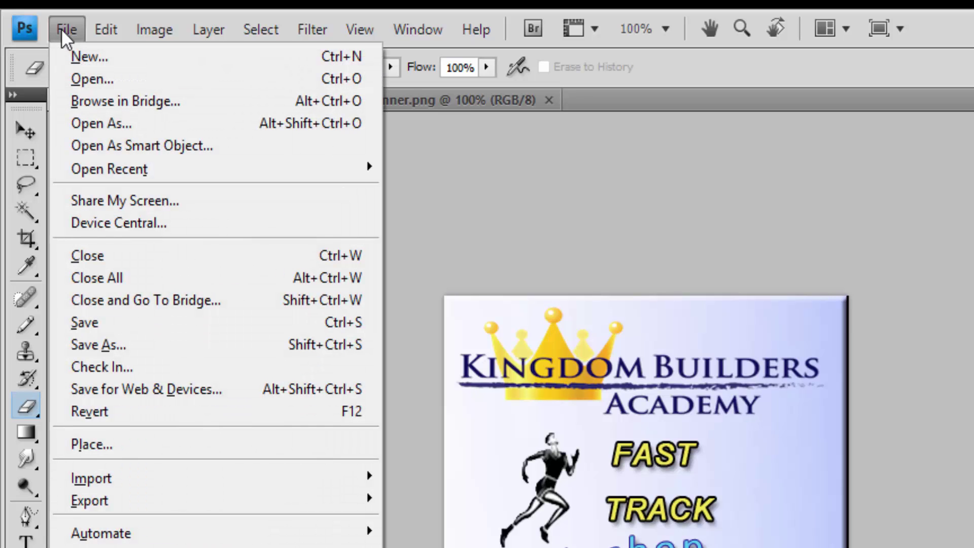
click(84, 78)
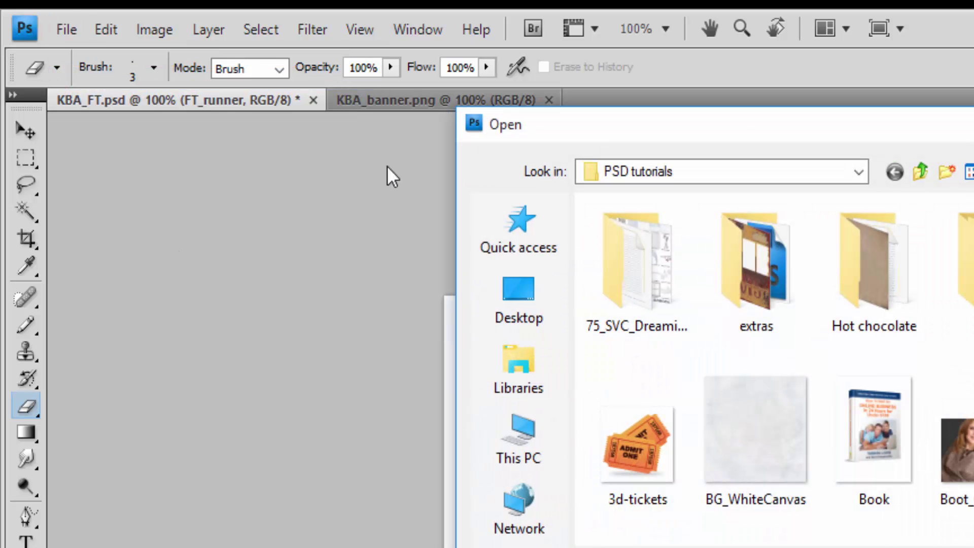
drag(866, 125, 607, 144)
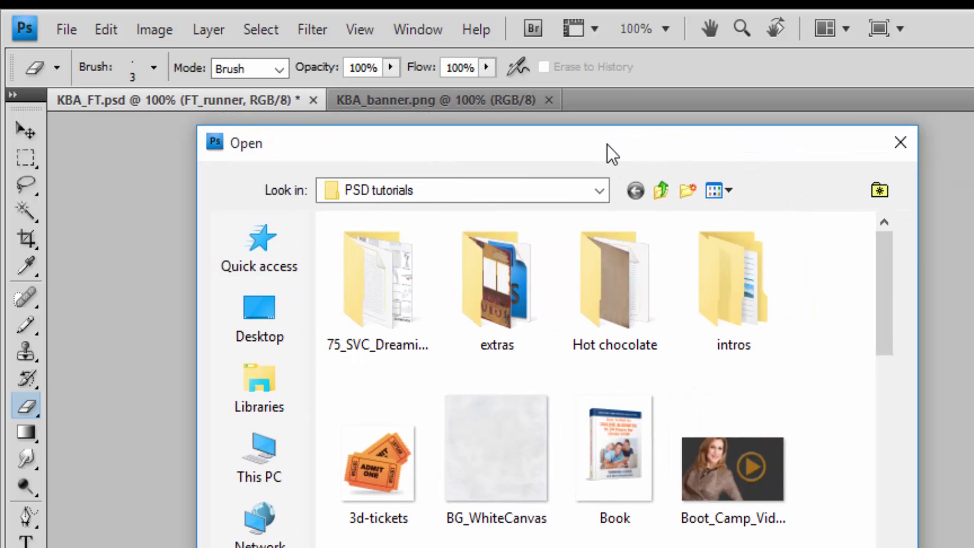
drag(886, 276, 876, 443)
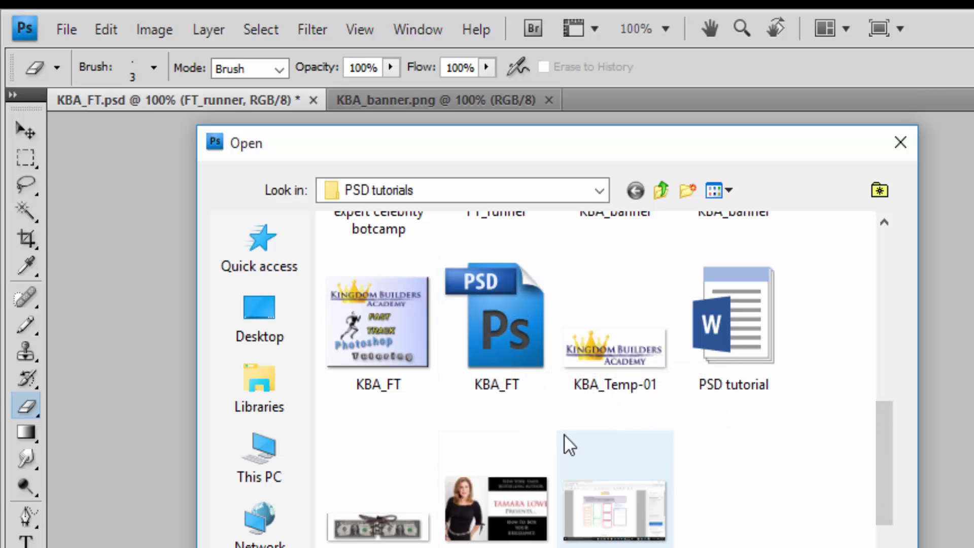
drag(743, 144, 532, 205)
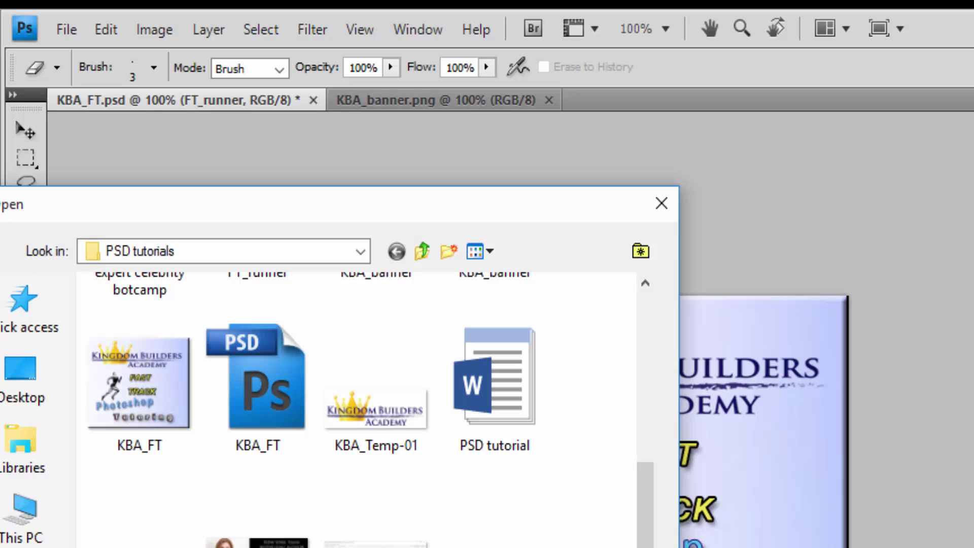
drag(495, 210, 853, 166)
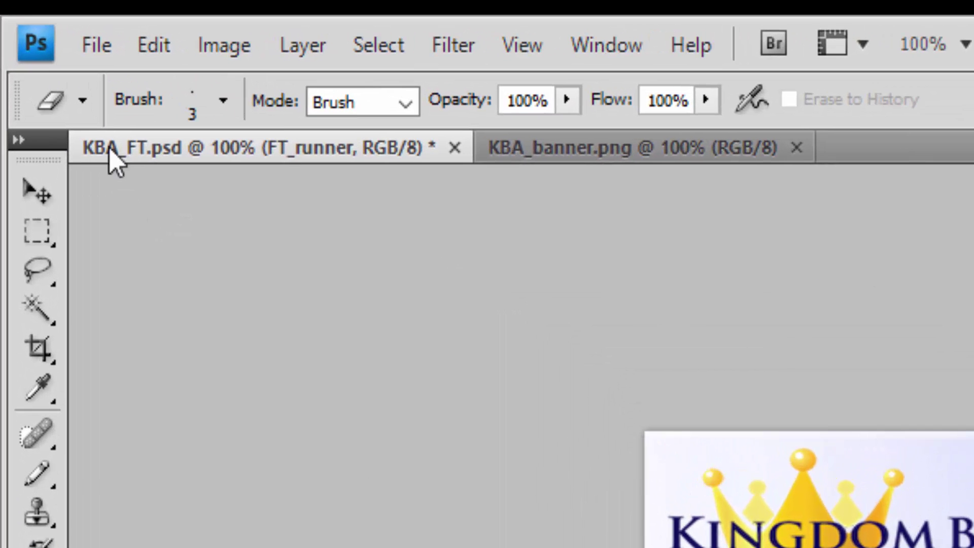
Step: Open the settings for creating a new document
click(105, 55)
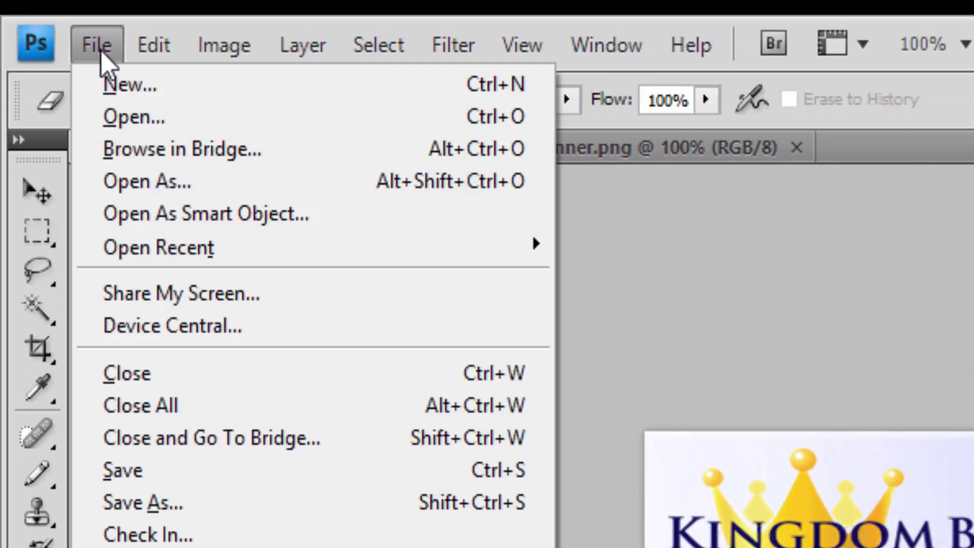
click(106, 84)
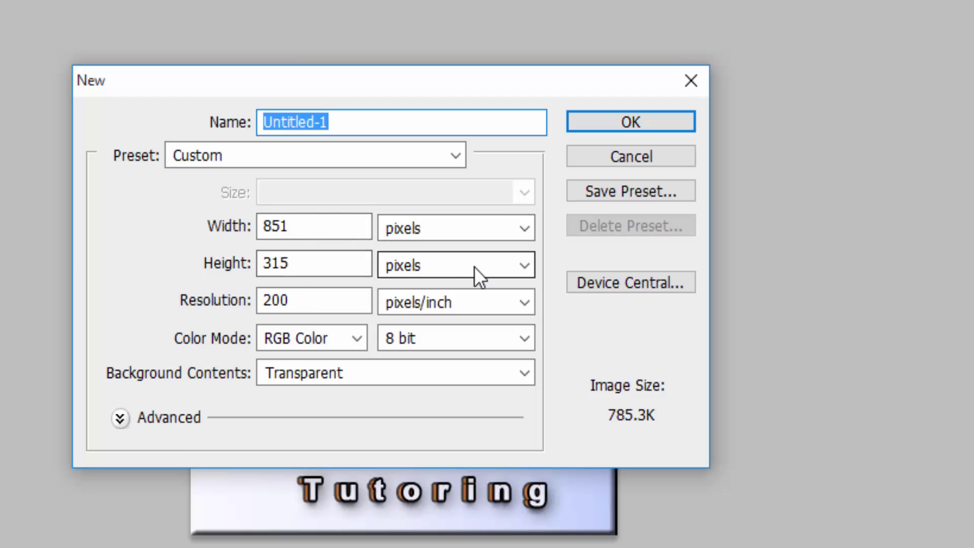
click(525, 227)
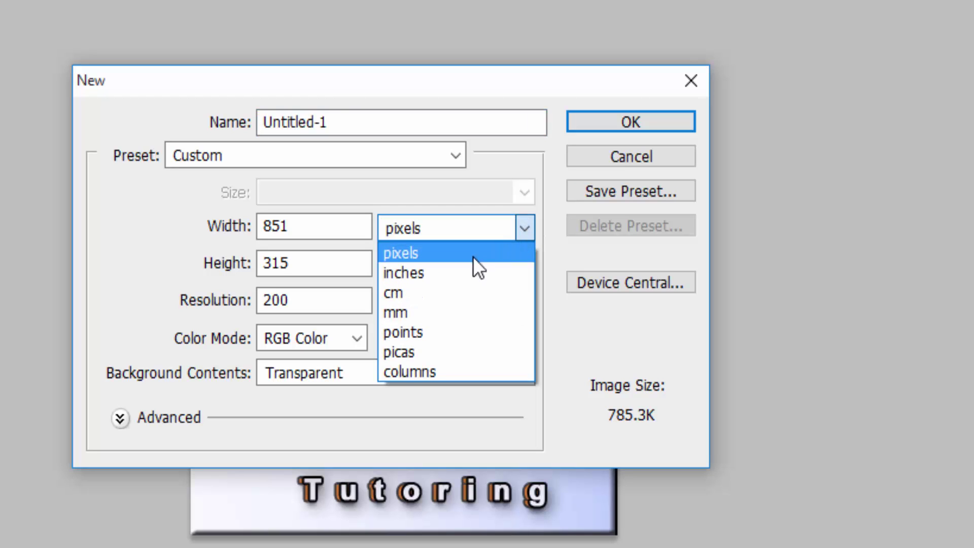
click(462, 274)
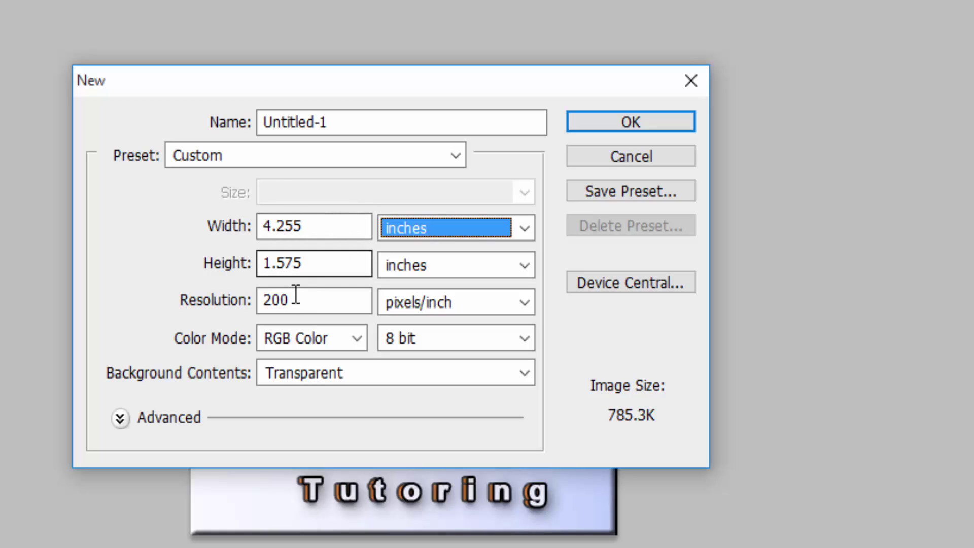
click(524, 228)
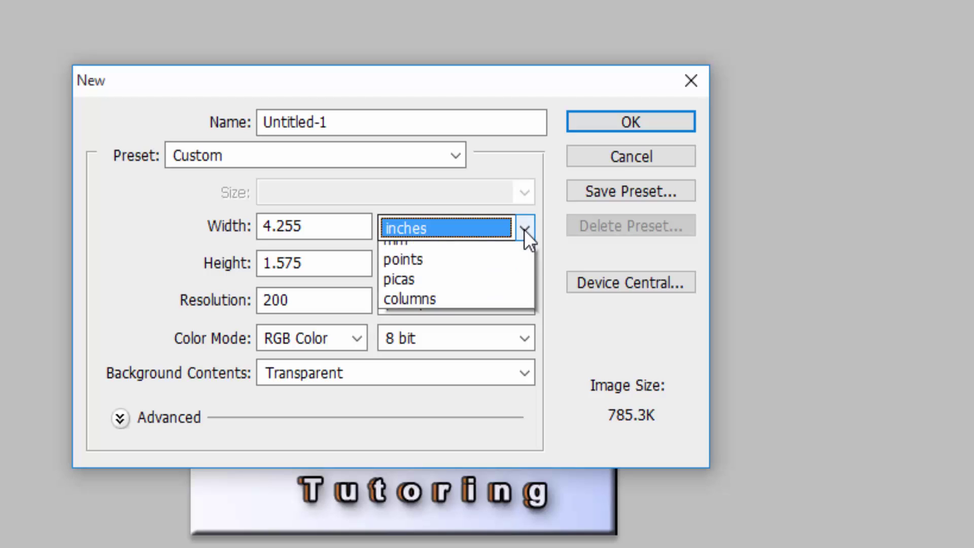
click(487, 253)
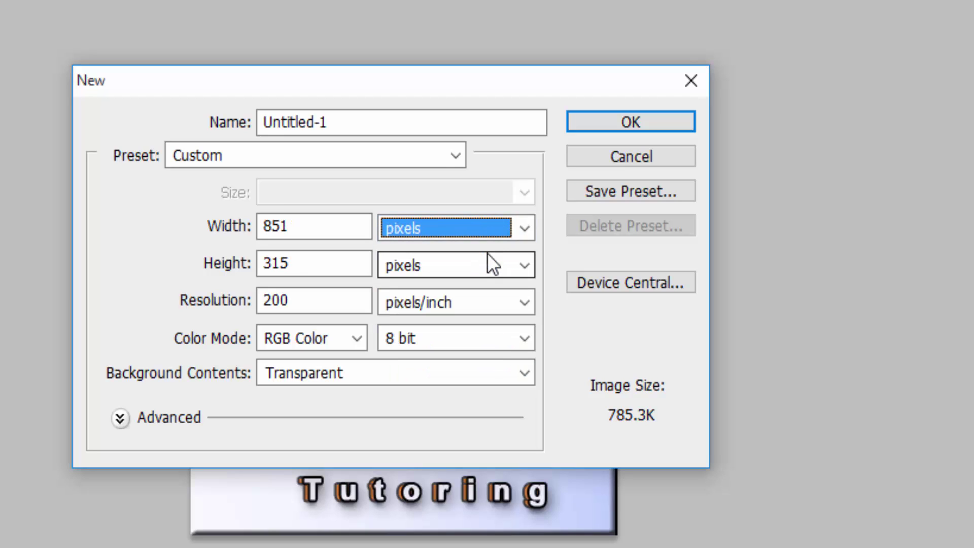
Step: Create the new 851 × 315 pixel document with the name Banner and transparent background contents
click(360, 122)
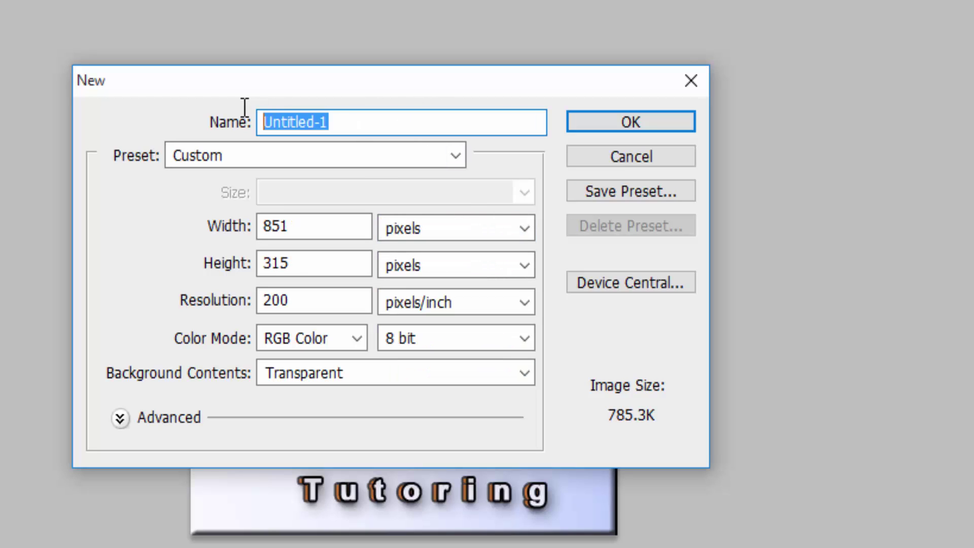
text(Banner)
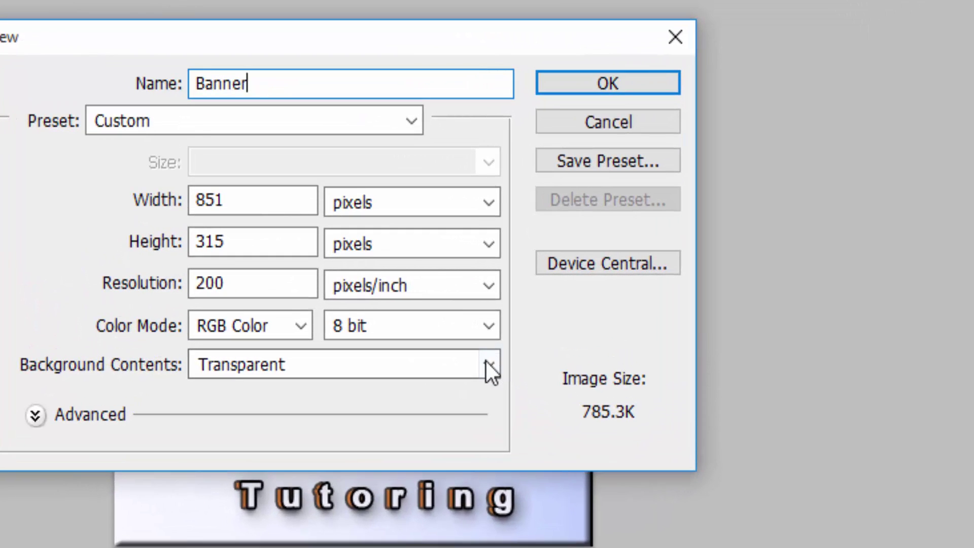
click(477, 331)
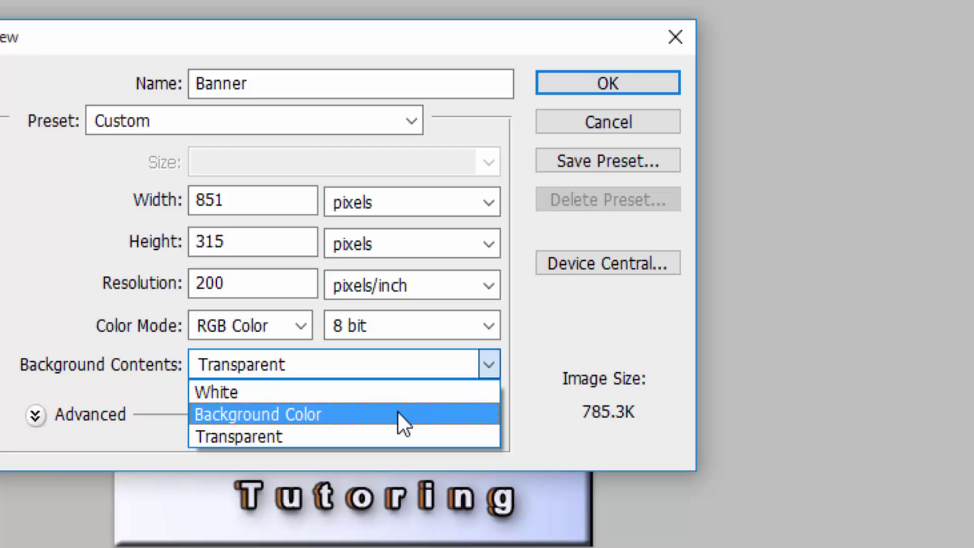
click(391, 435)
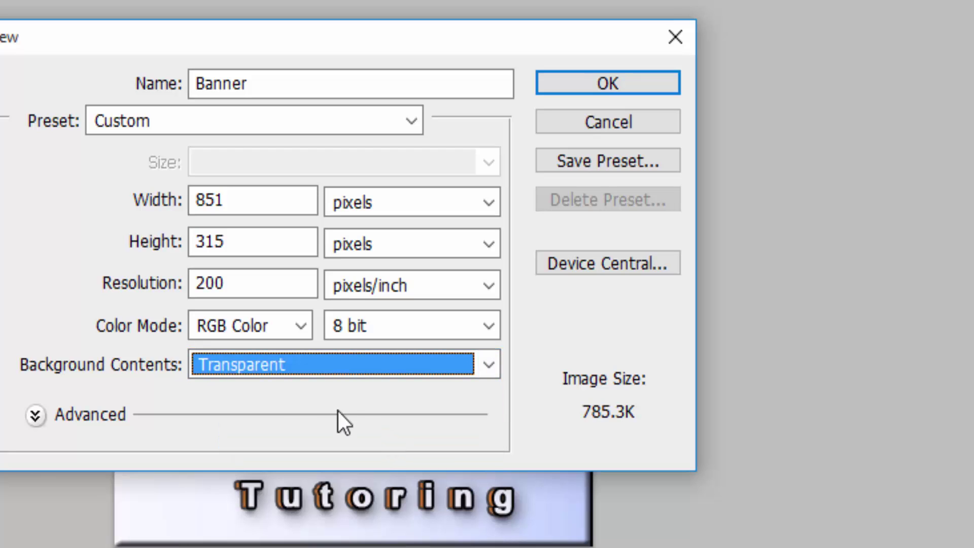
click(554, 78)
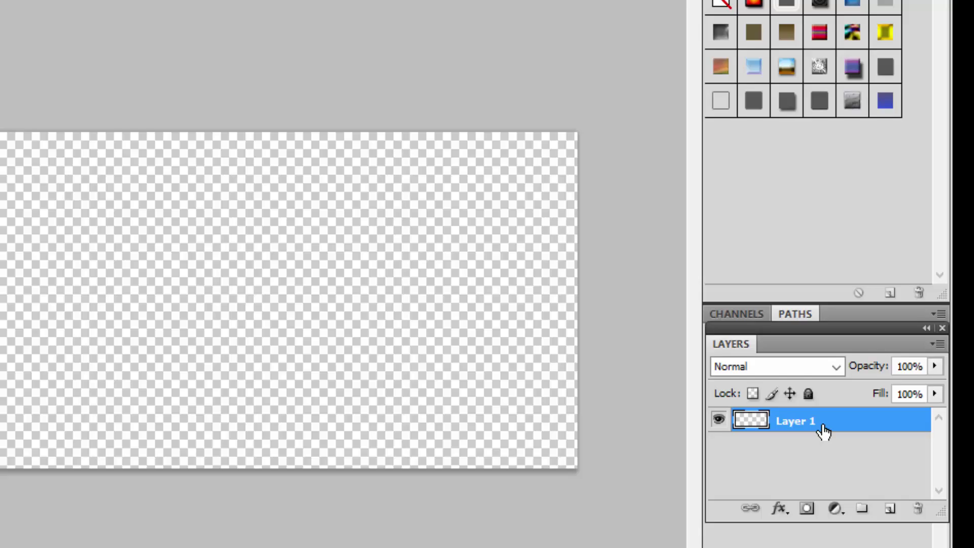
Step: Look at the layer style options of Layer 1 and close them
double_click(848, 415)
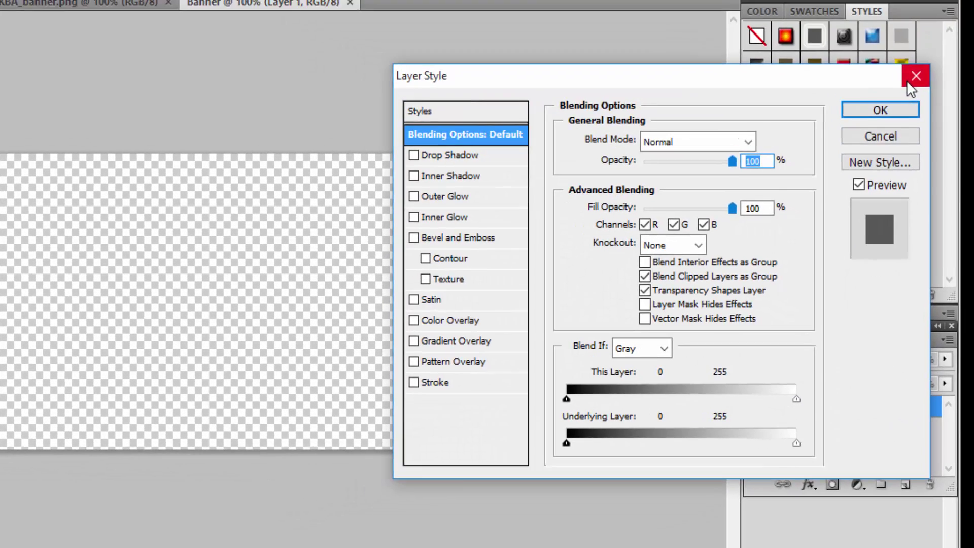
click(896, 33)
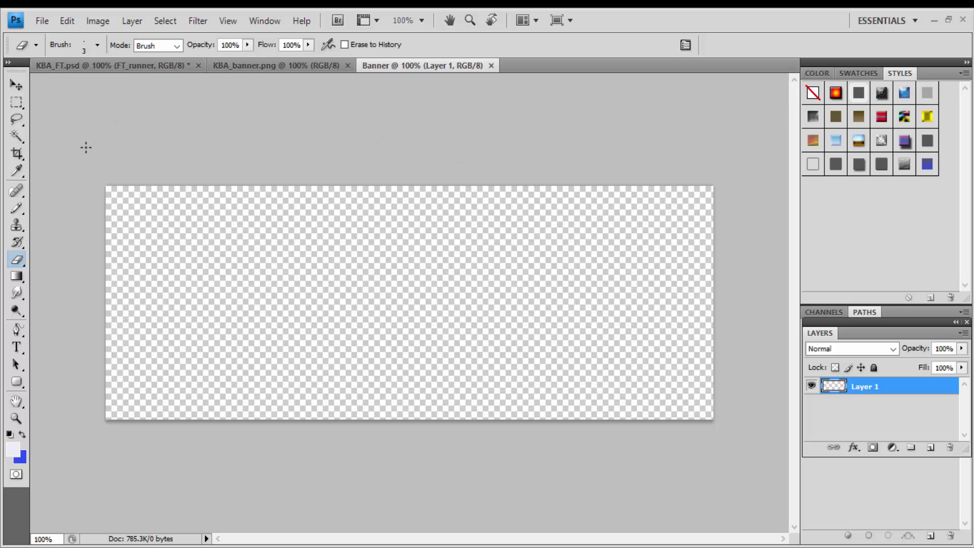
Step: Place the KBA_FT image from the PSD tutorials folder into the Banner document and commit the placement
click(42, 21)
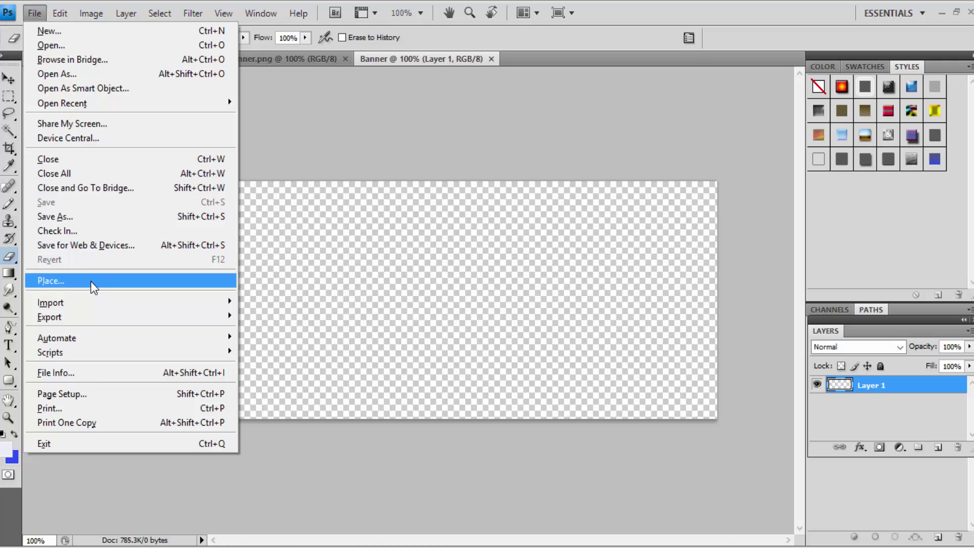
click(75, 280)
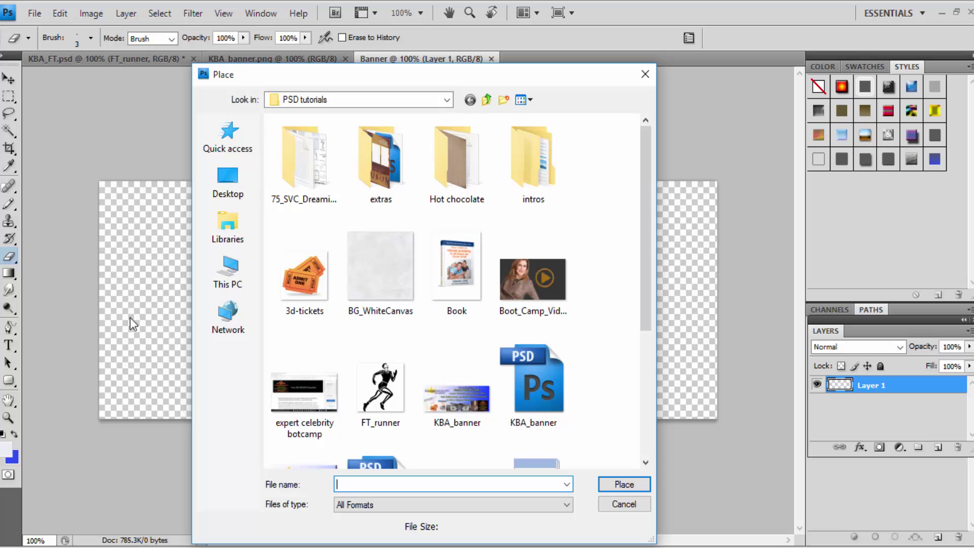
drag(294, 75, 169, 91)
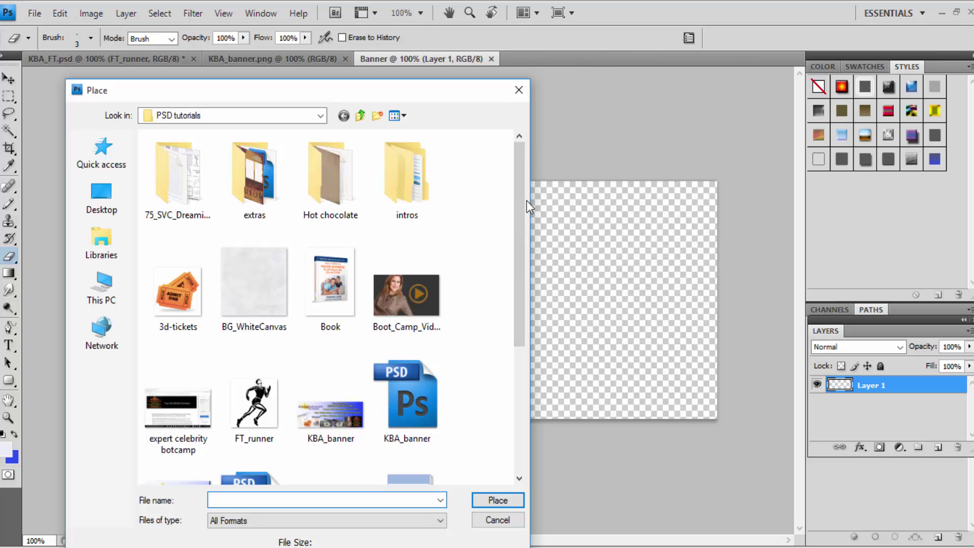
drag(518, 203, 517, 325)
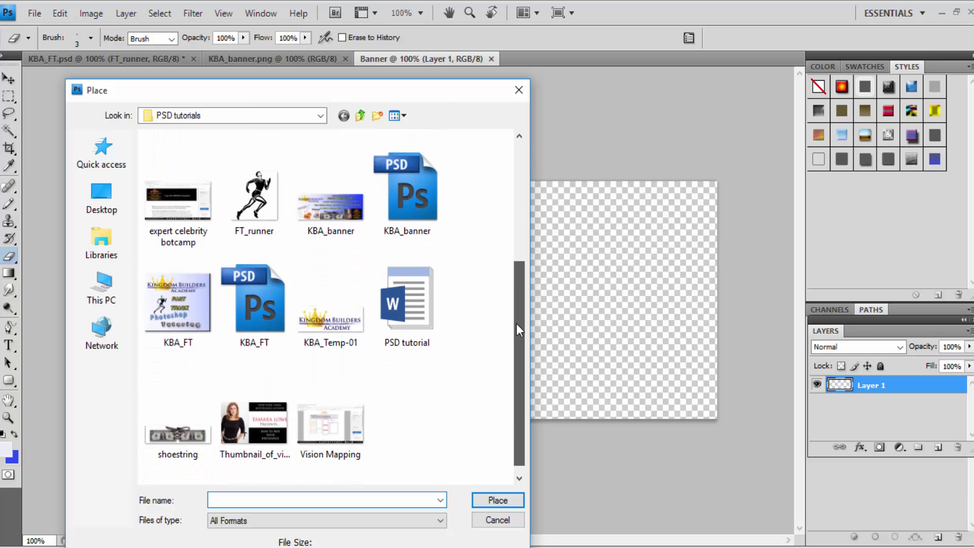
click(195, 290)
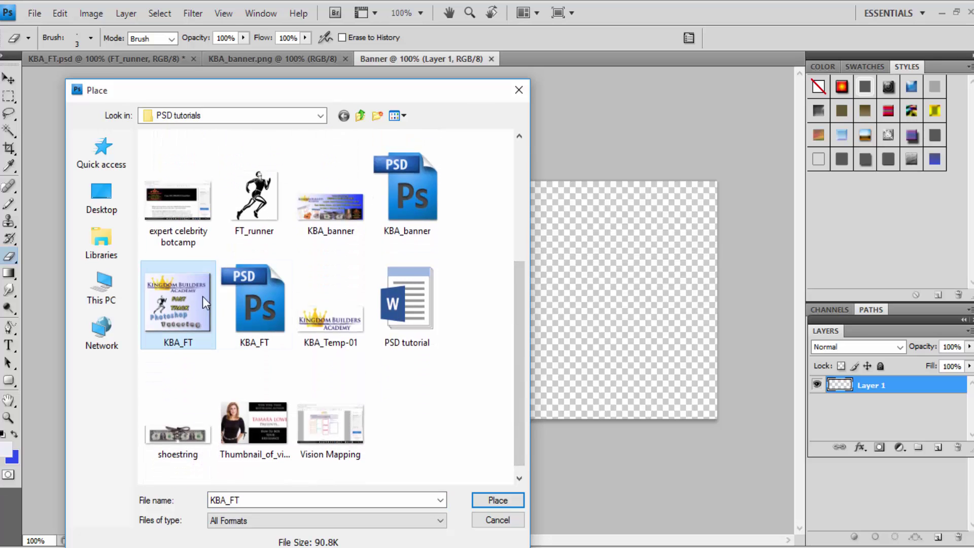
click(486, 500)
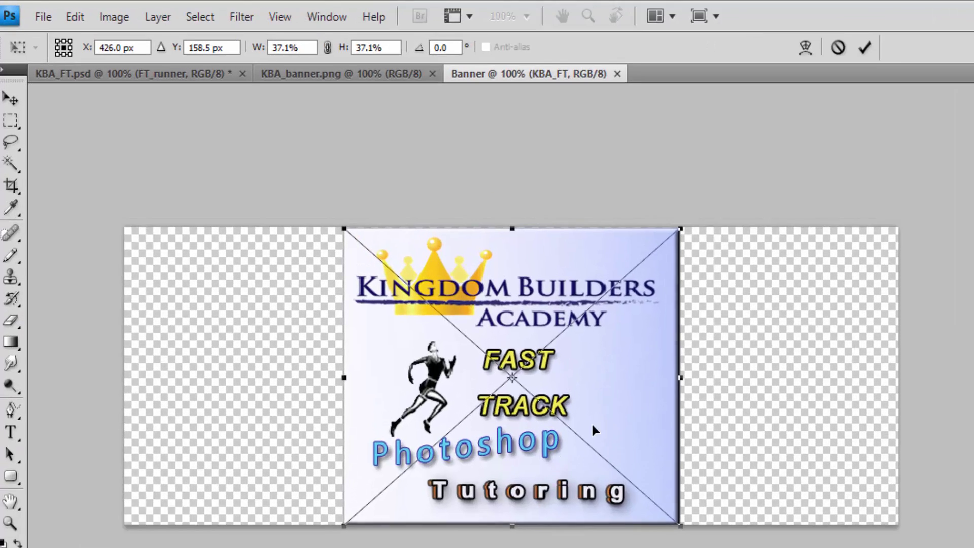
key(Return)
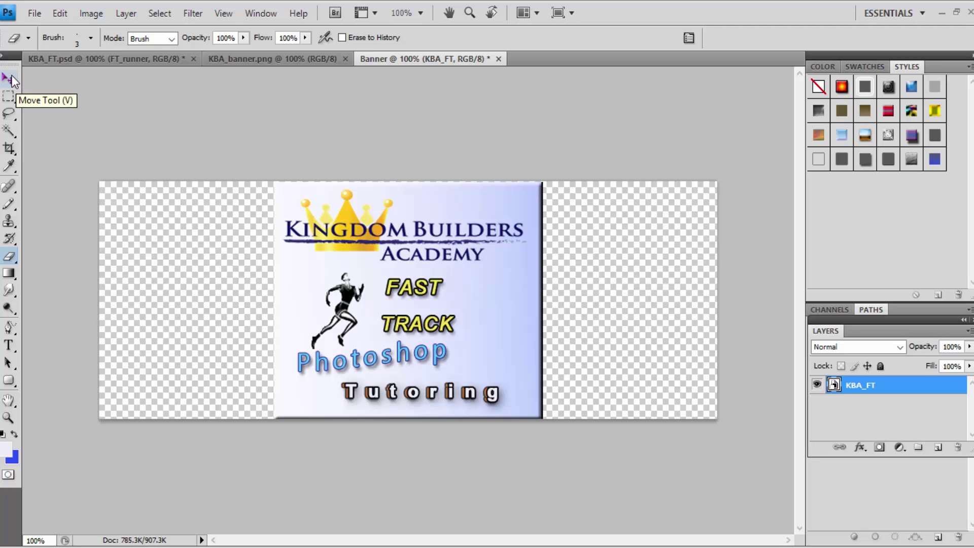
Step: Reposition the placed KBA_FT image with the Move tool so it sits slightly right of the canvas centre
click(16, 81)
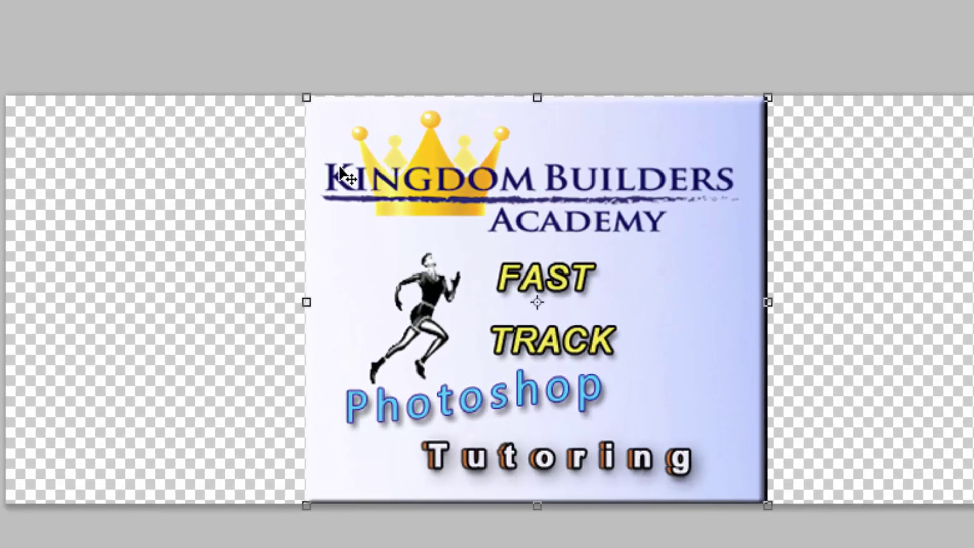
drag(291, 144, 257, 179)
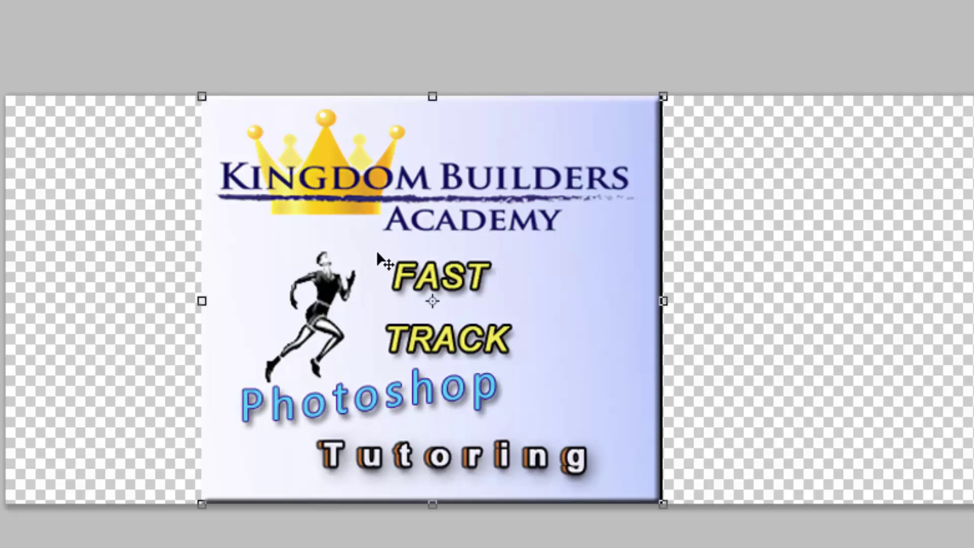
drag(430, 269, 532, 269)
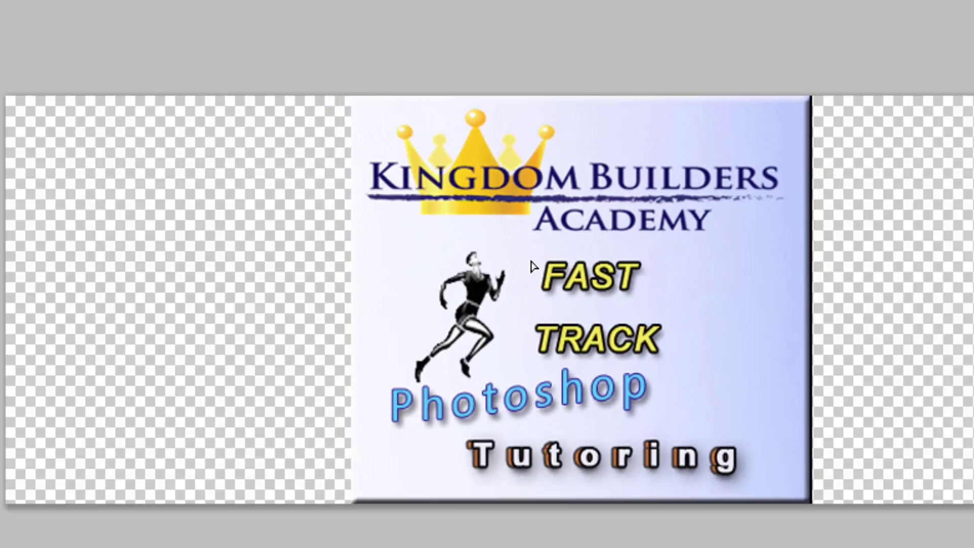
Step: Scale the placed KBA_FT image down slightly from its upper-left corner to about 37.1% height and commit the transform
mouse_move(349, 93)
mouse_down()
mouse_move(320, 65)
mouse_move(188, 0)
mouse_move(361, 133)
mouse_move(356, 81)
mouse_move(357, 97)
mouse_up()
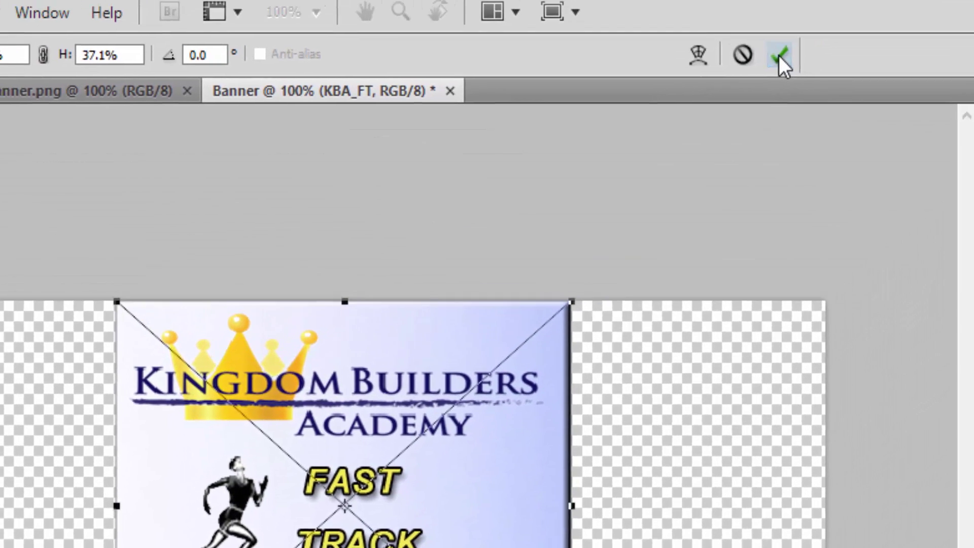
click(779, 55)
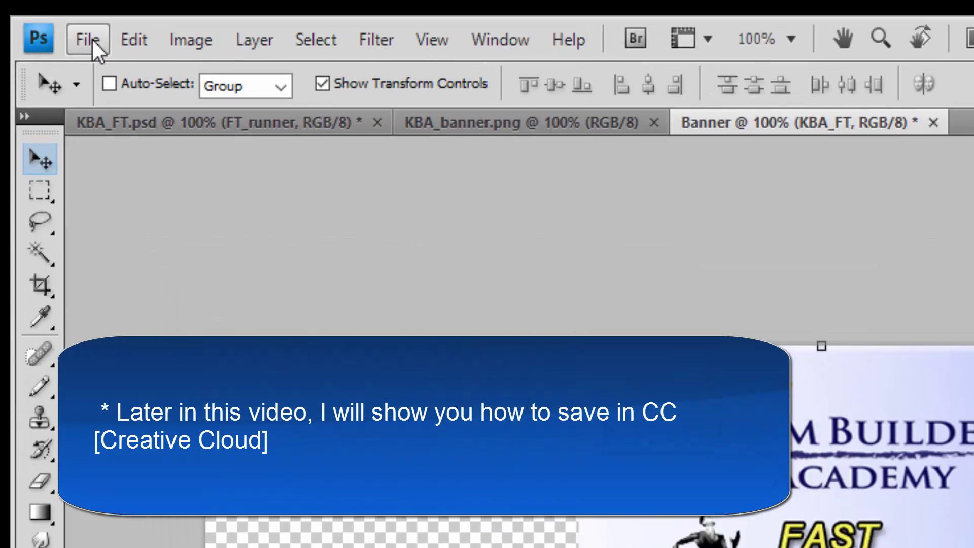
Step: Save the document as Banner in Photoshop PSD format in the PSD tutorials folder, with layers and maximized compatibility
click(92, 37)
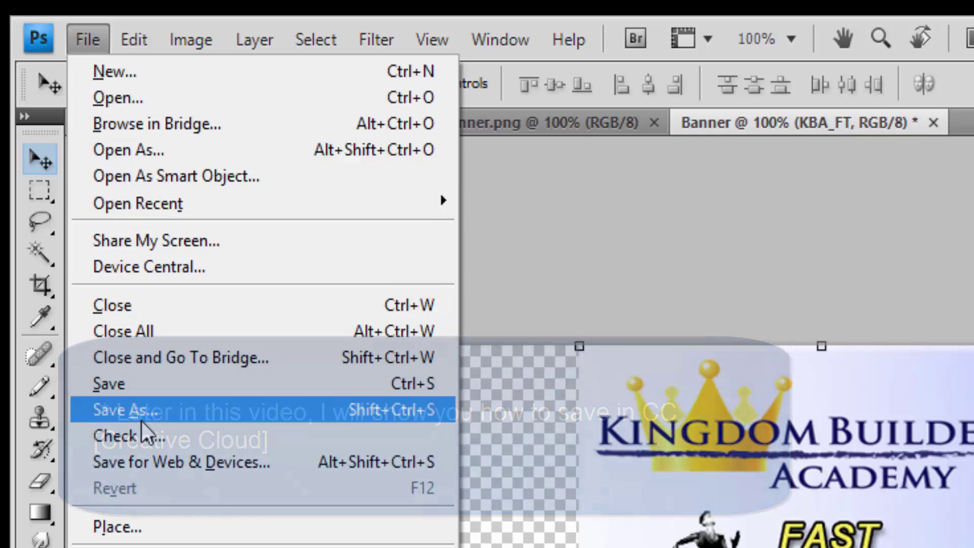
click(133, 416)
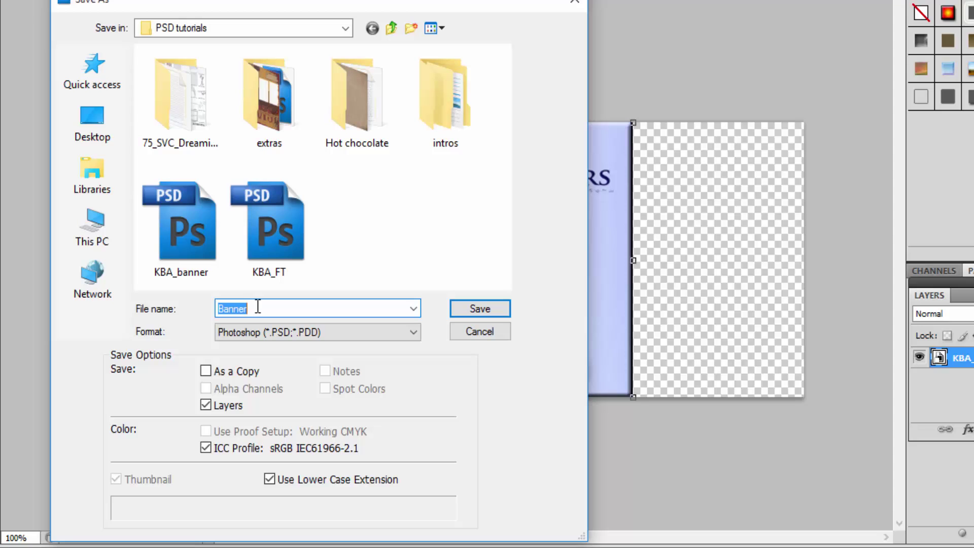
click(457, 305)
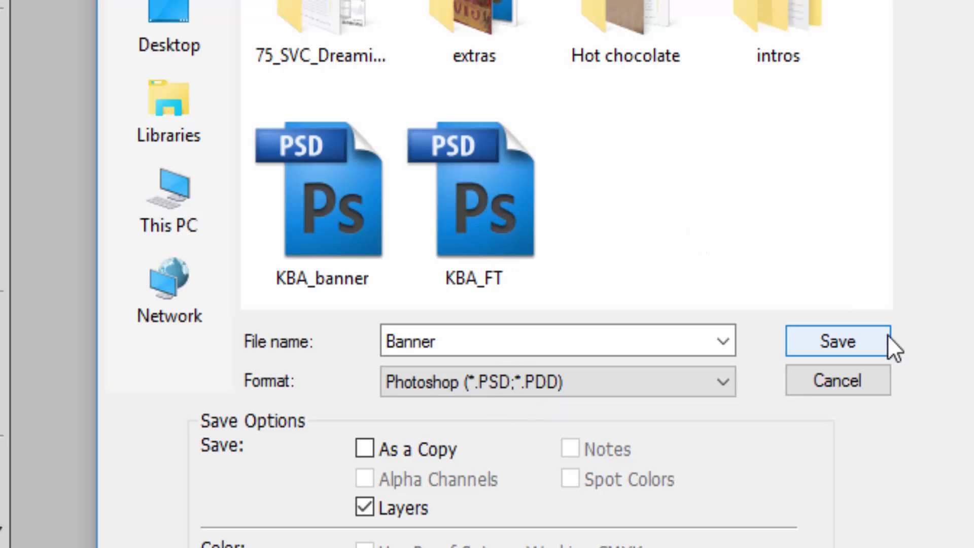
click(849, 338)
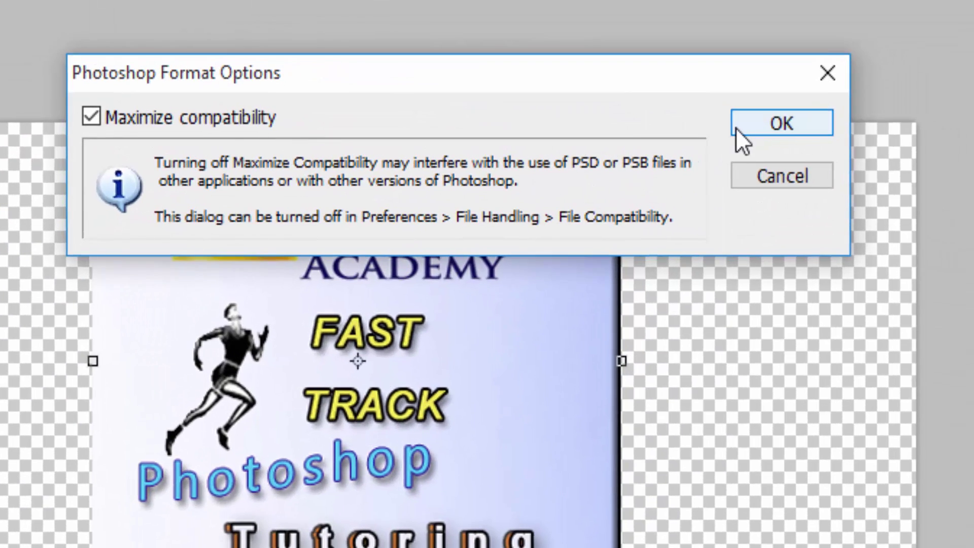
click(736, 127)
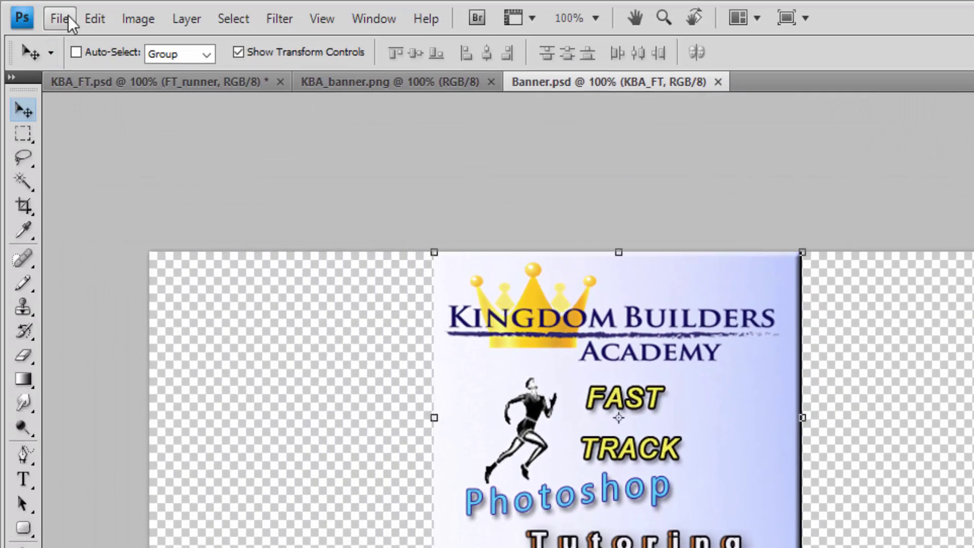
Step: Compare the Save for Web & Devices previews over the logo area and save the banner as a PNG-24 with transparency
click(70, 19)
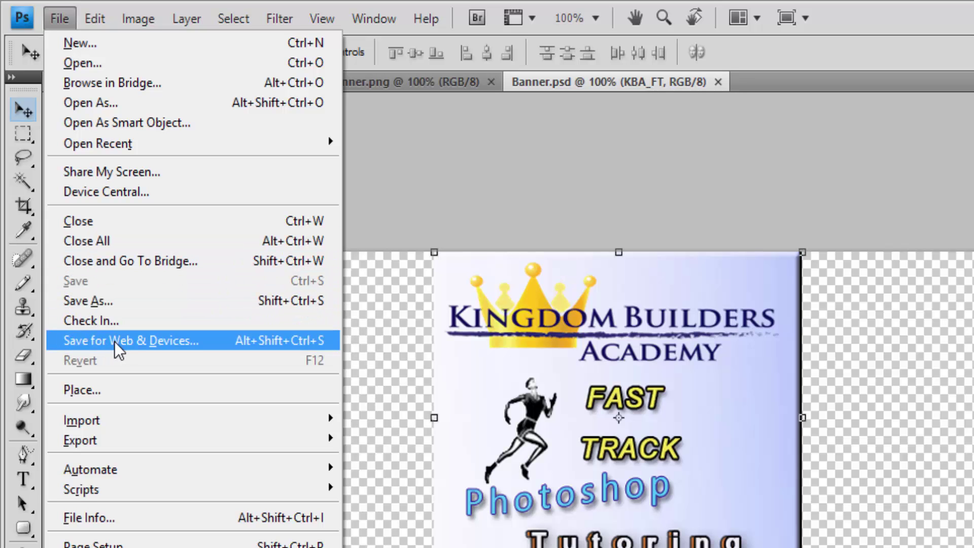
click(180, 340)
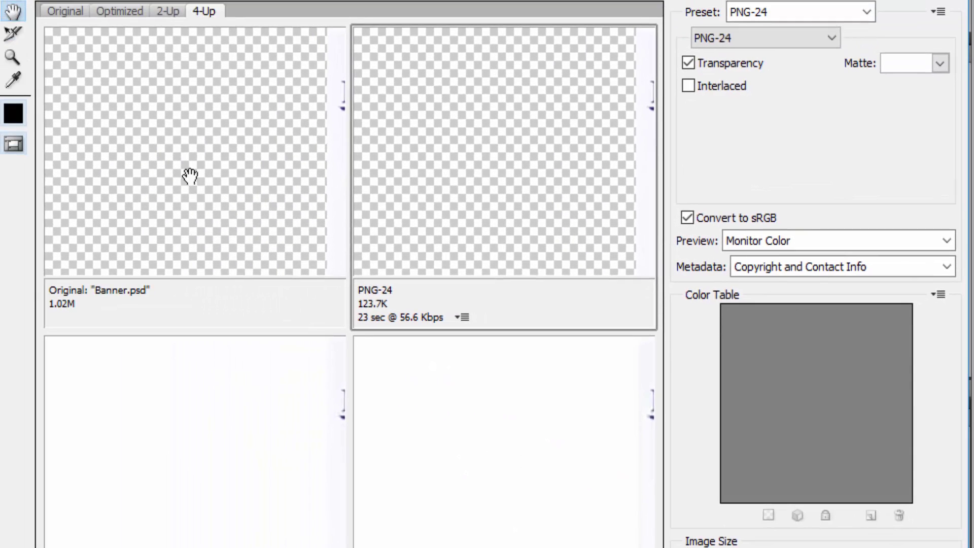
drag(254, 227, 5, 199)
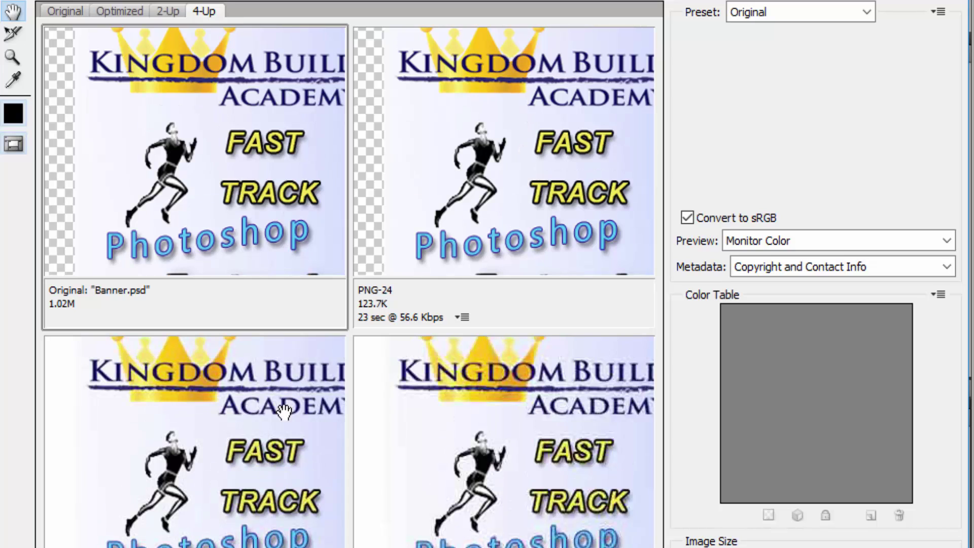
click(447, 213)
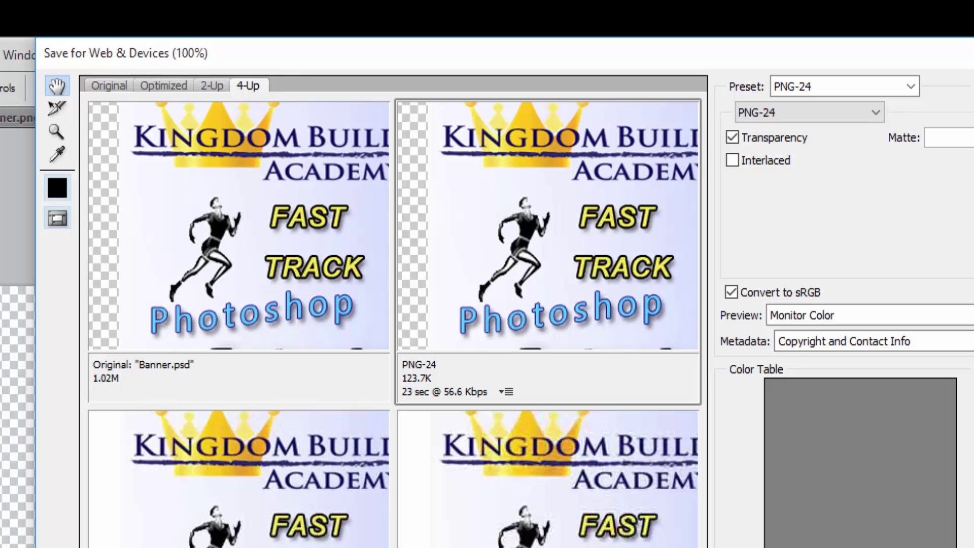
key(Return)
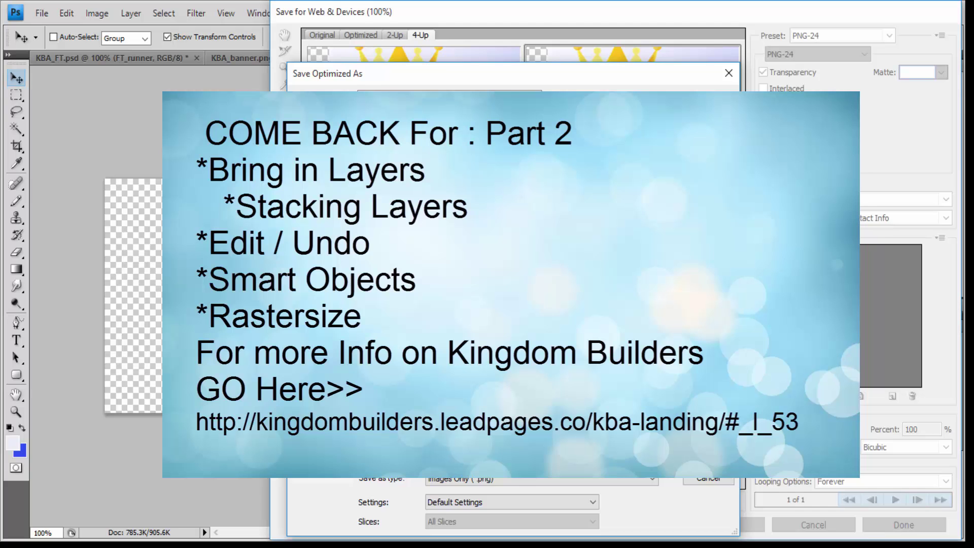
key(Return)
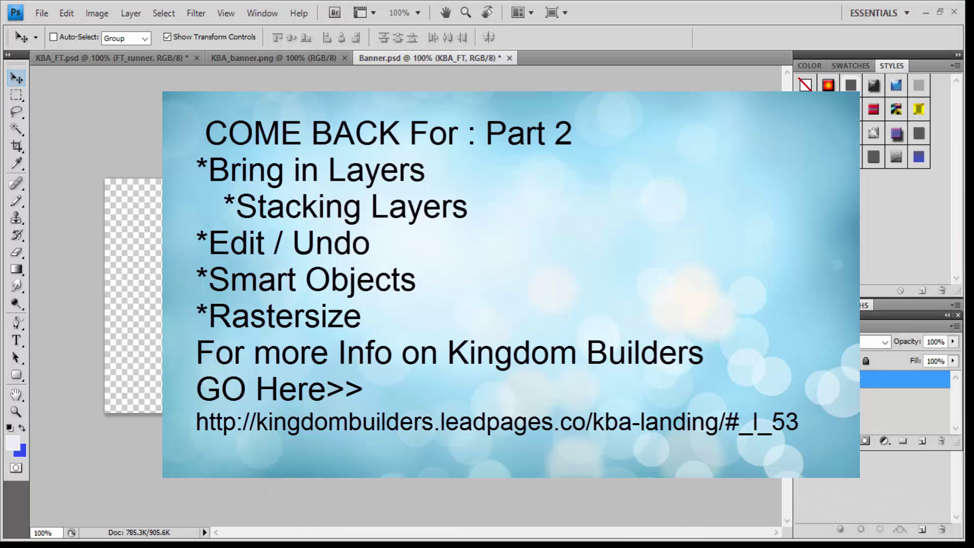